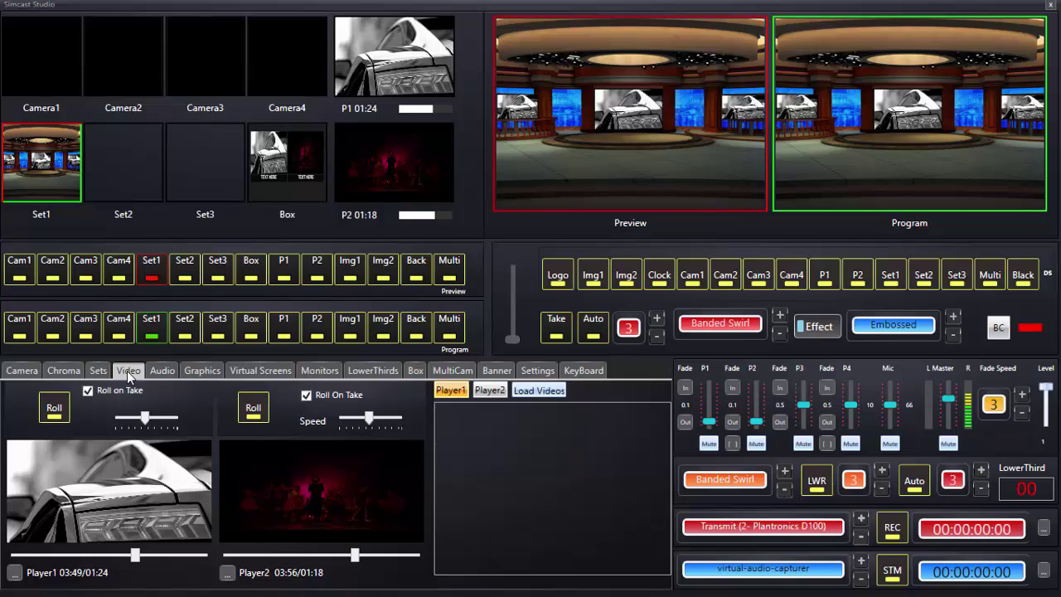
Step: Show the Banner settings and scroll the Headlines list up to CNN World more
{"action": "left_click", "coordinate": [500, 364]}
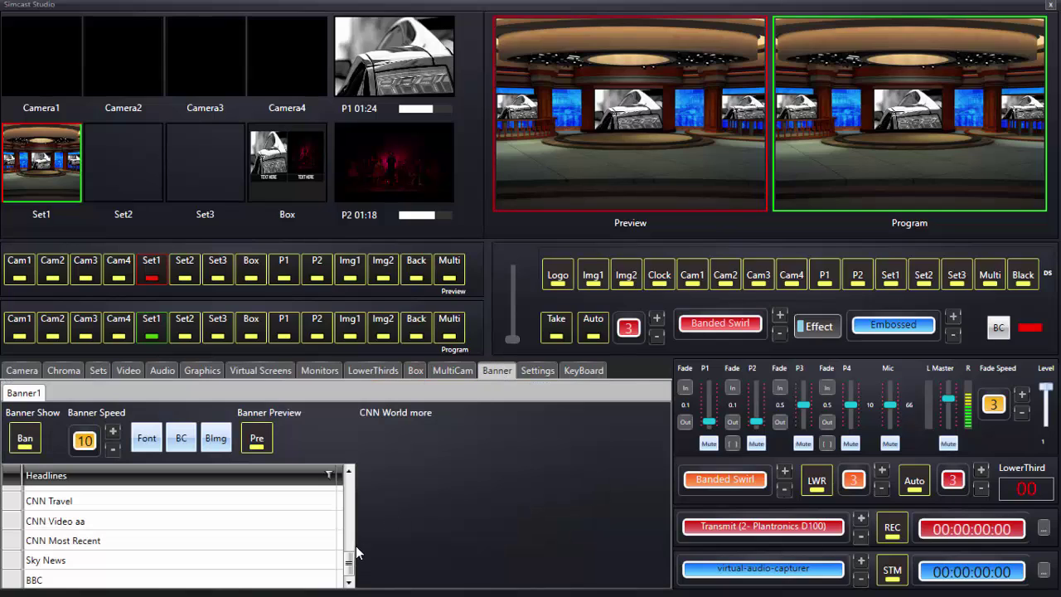
{"action": "left_click_drag", "start_coordinate": [348, 567], "coordinate": [356, 469]}
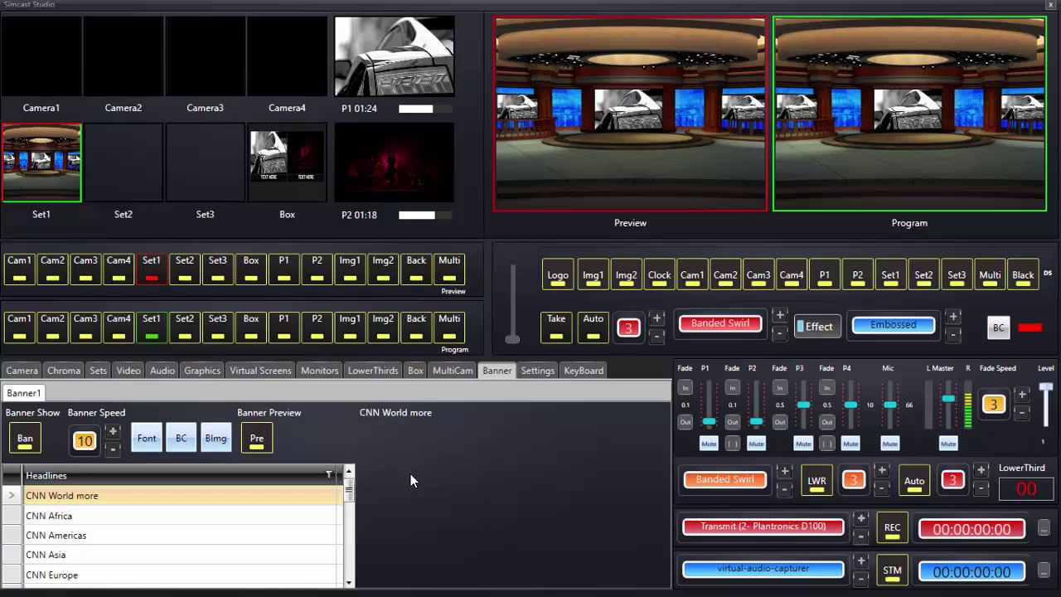
Step: Turn on the banner preview and cycle through CNN Africa, Sky News, BBC, then CNN Most Recent
{"action": "left_click", "coordinate": [262, 444]}
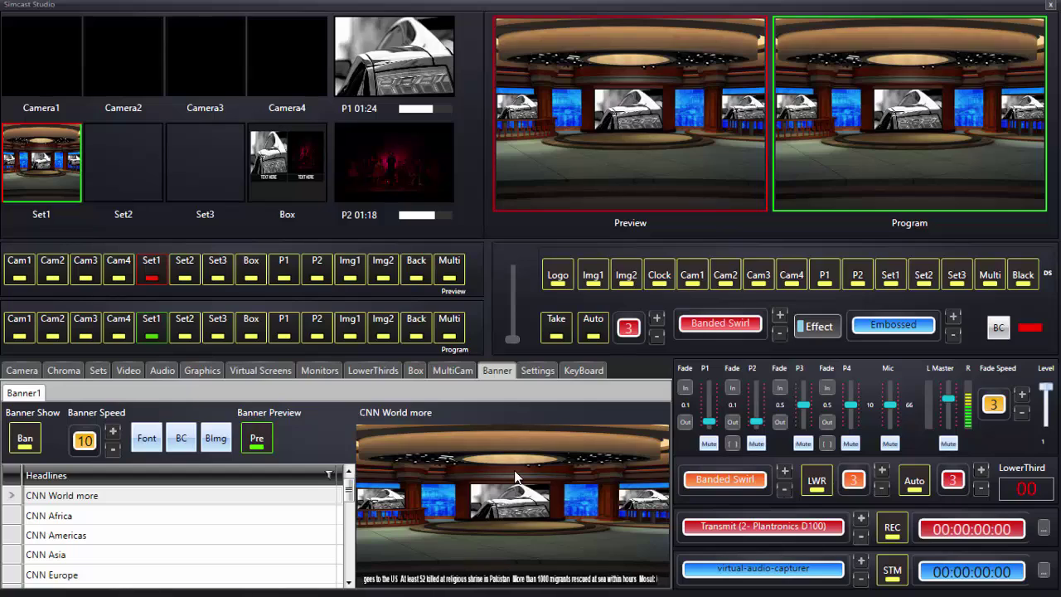
{"action": "left_click", "coordinate": [270, 512]}
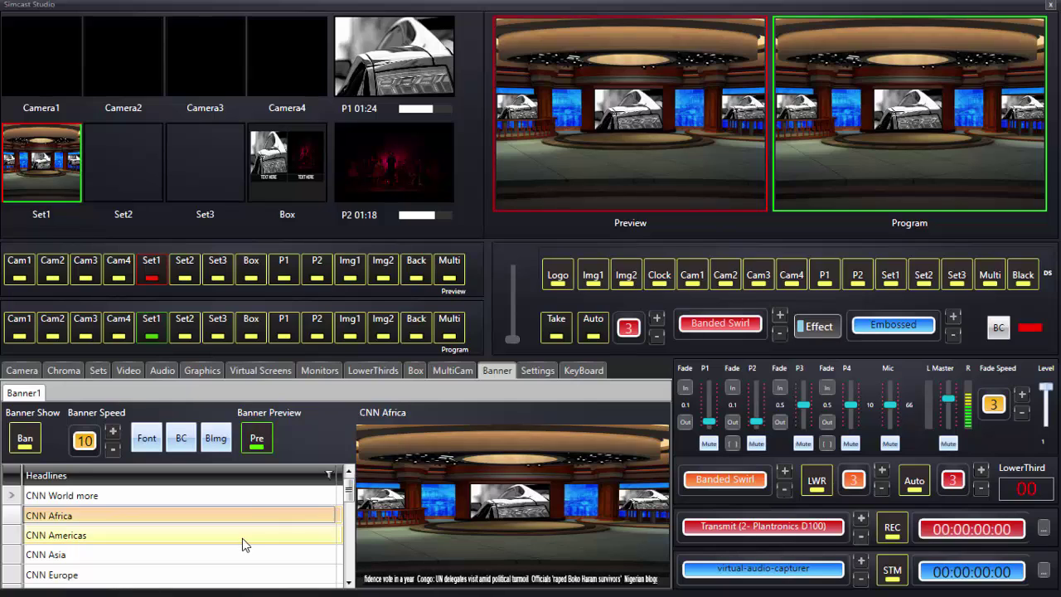
{"action": "scroll", "coordinate": [232, 553], "scroll_direction": "down", "scroll_amount": 2}
{"action": "scroll", "coordinate": [232, 553], "scroll_direction": "down", "scroll_amount": 3}
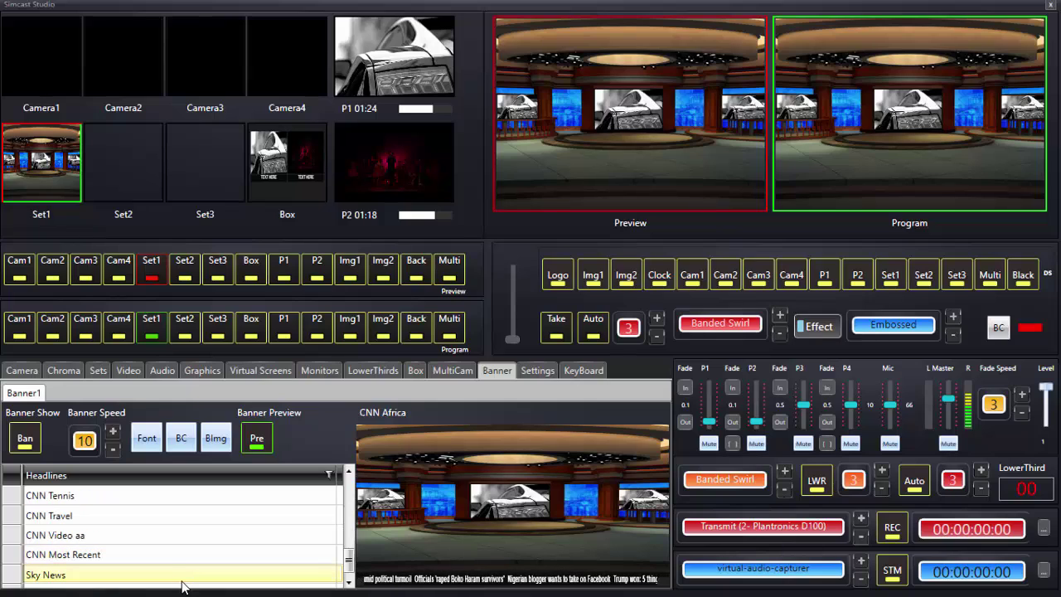
{"action": "left_click", "coordinate": [185, 581]}
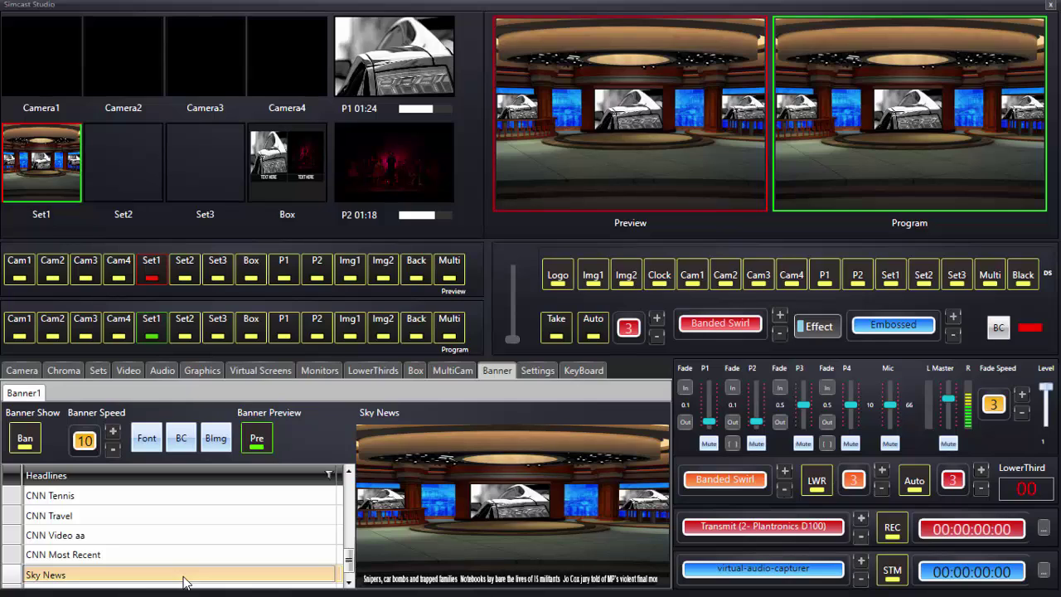
{"action": "scroll", "coordinate": [184, 582], "scroll_direction": "down", "scroll_amount": 1}
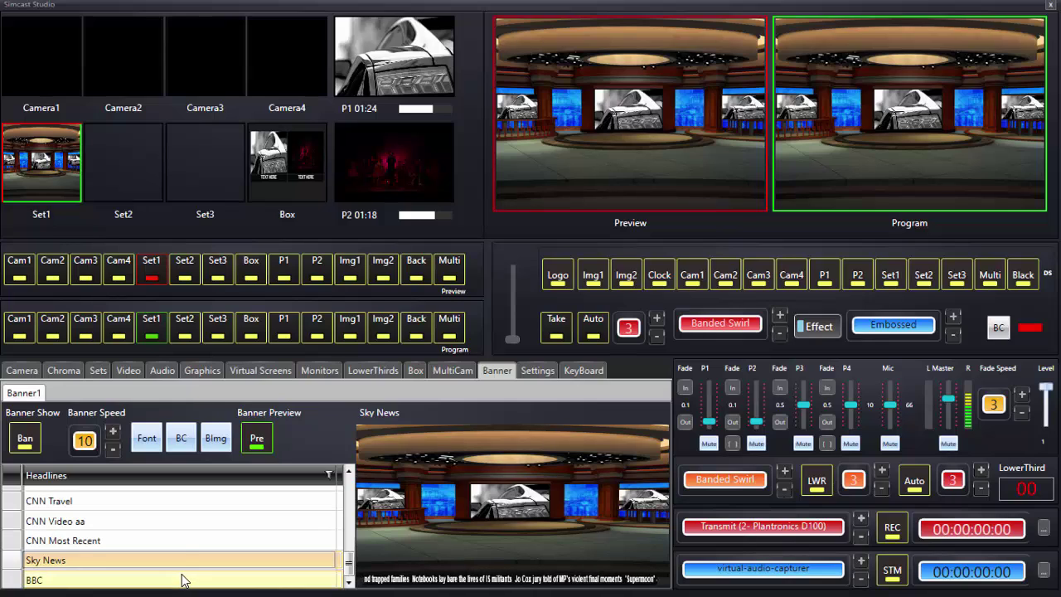
{"action": "left_click", "coordinate": [184, 580]}
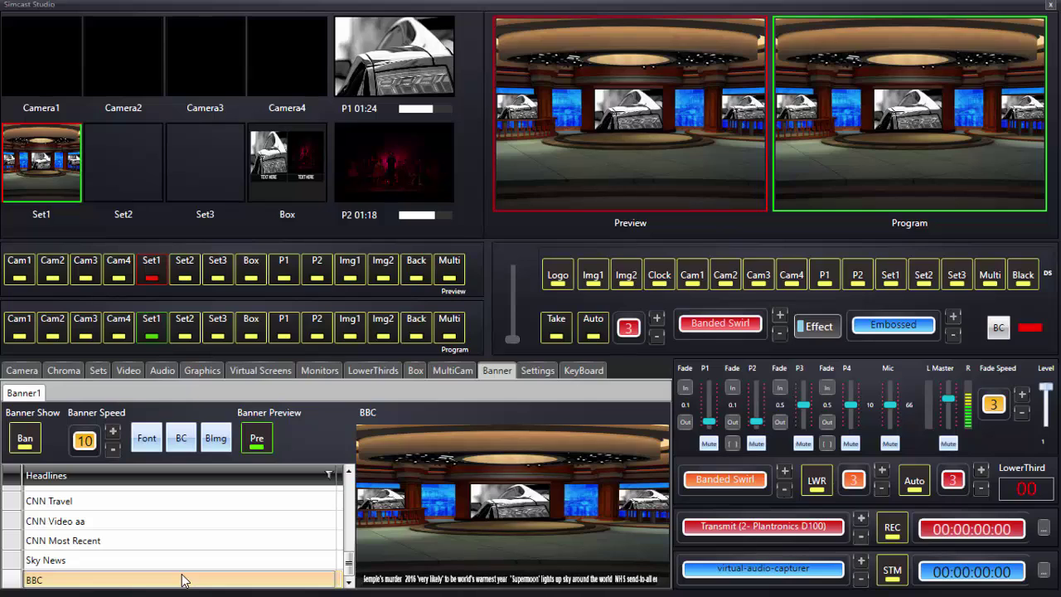
{"action": "left_click", "coordinate": [166, 534]}
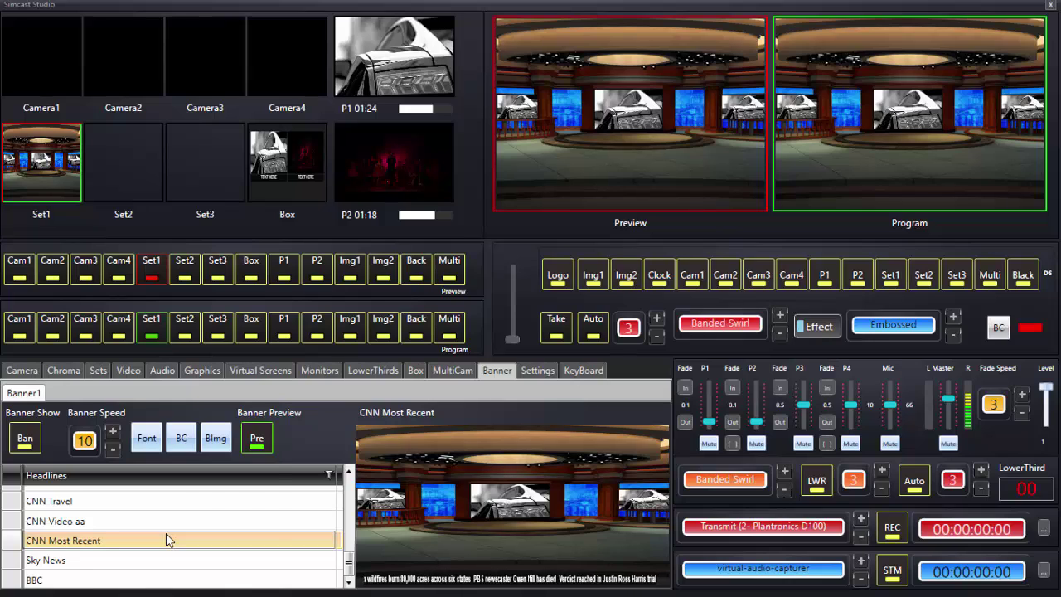
Step: Create a new headline URL named 'Test xml file' pointing to the Desktop file My next show.xml
{"action": "right_click", "coordinate": [165, 533]}
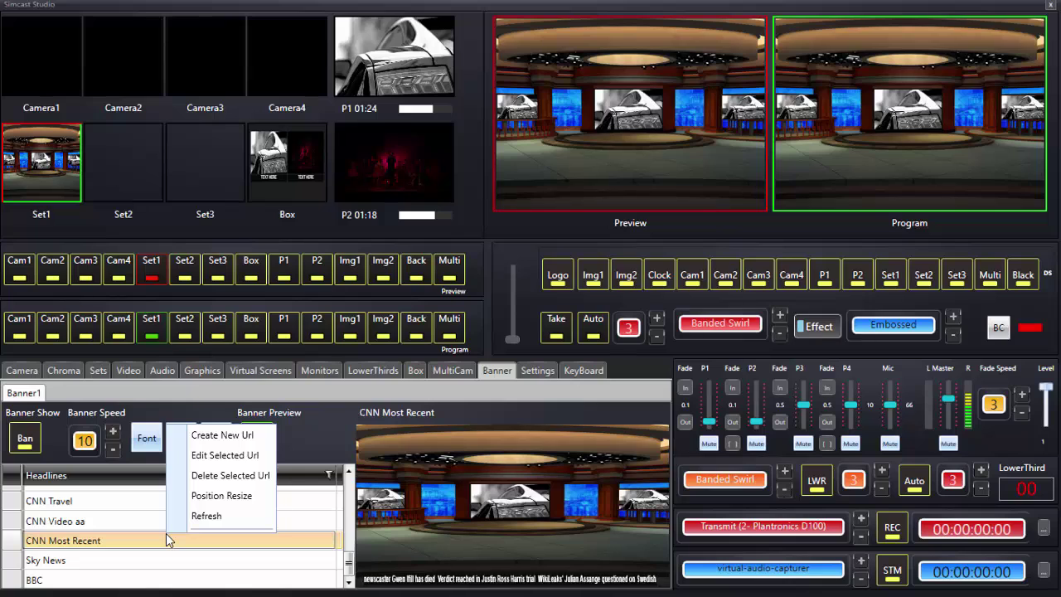
{"action": "left_click", "coordinate": [242, 441]}
{"action": "left_click", "coordinate": [469, 235]}
{"action": "type", "text": "Te"}
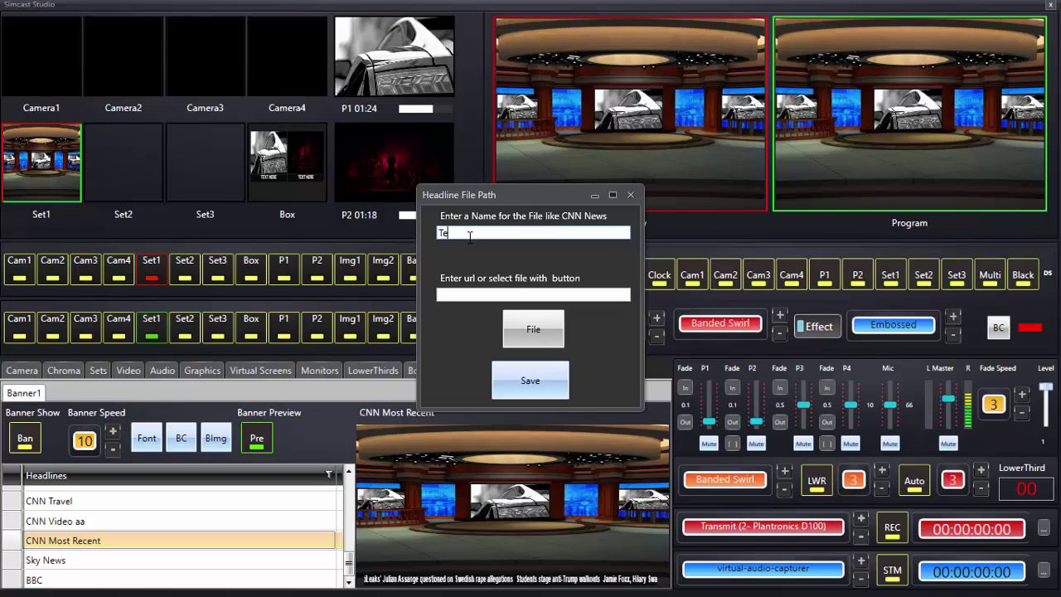
{"action": "type", "text": "st xn"}
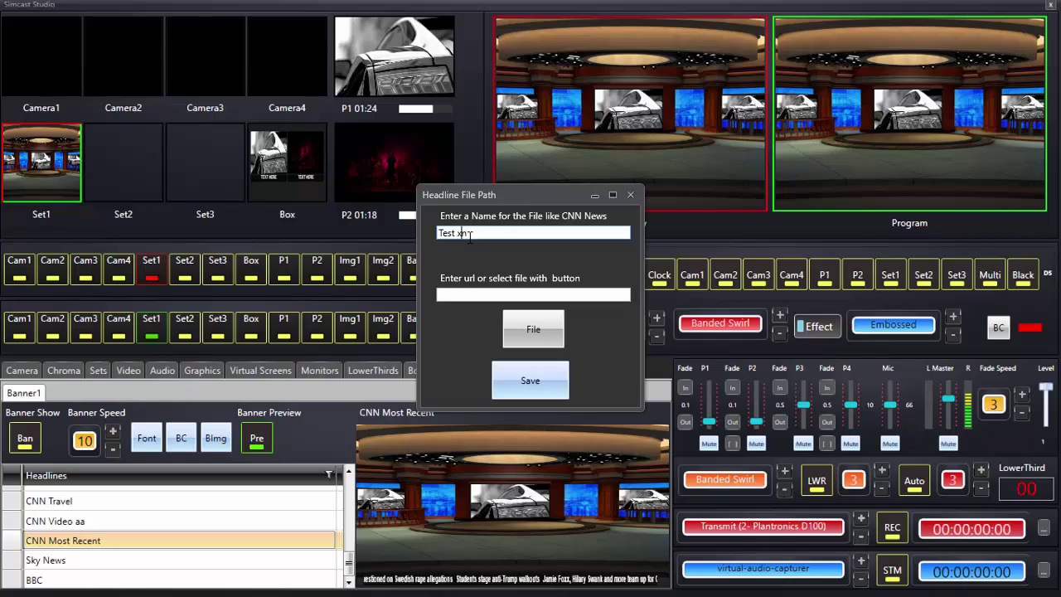
{"action": "key", "text": "BackSpace"}
{"action": "type", "text": "ml"}
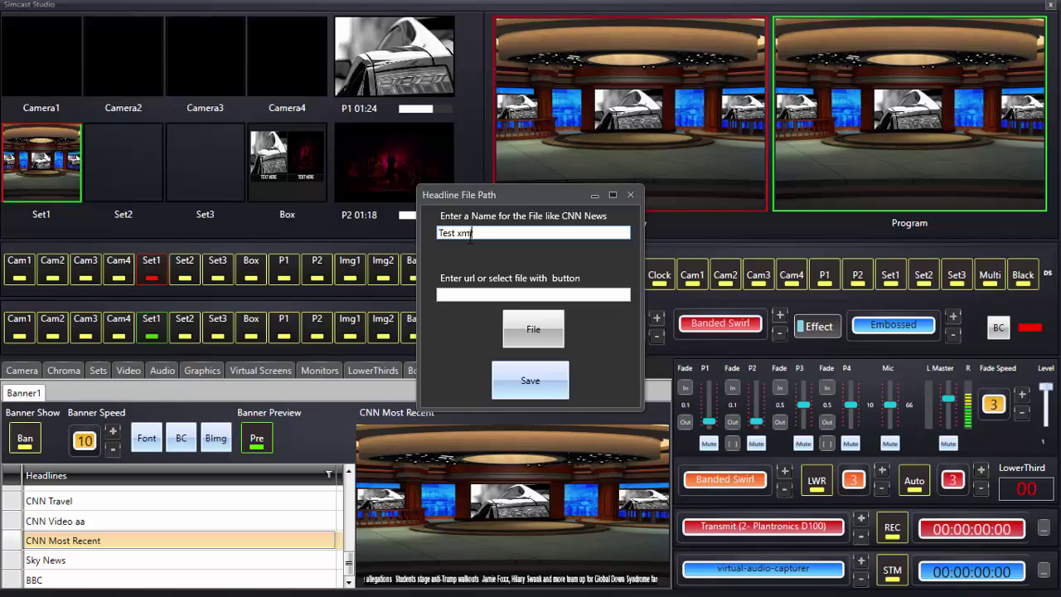
{"action": "type", "text": " file"}
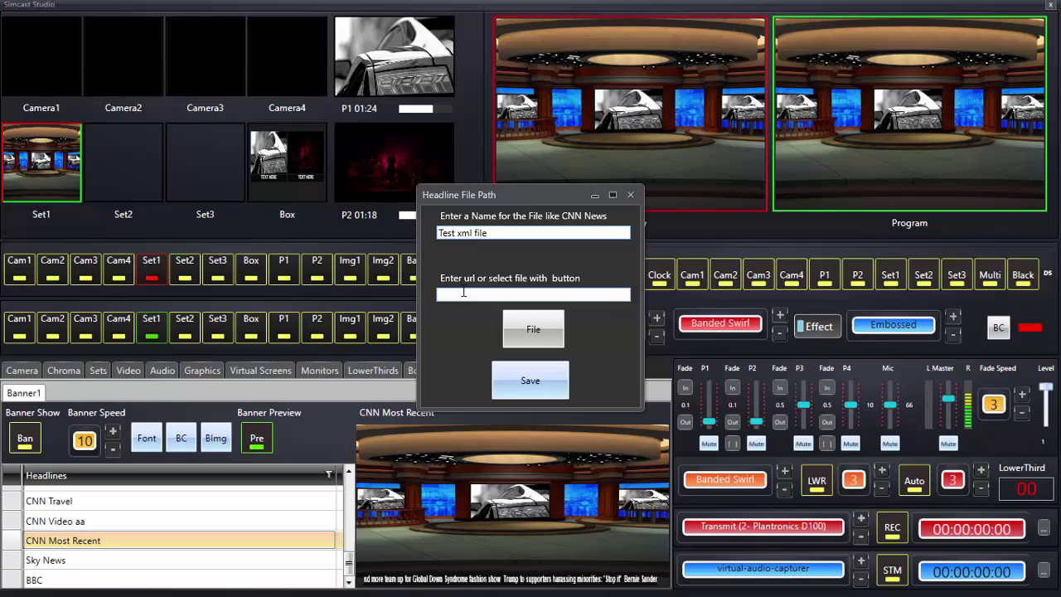
{"action": "left_click", "coordinate": [523, 330]}
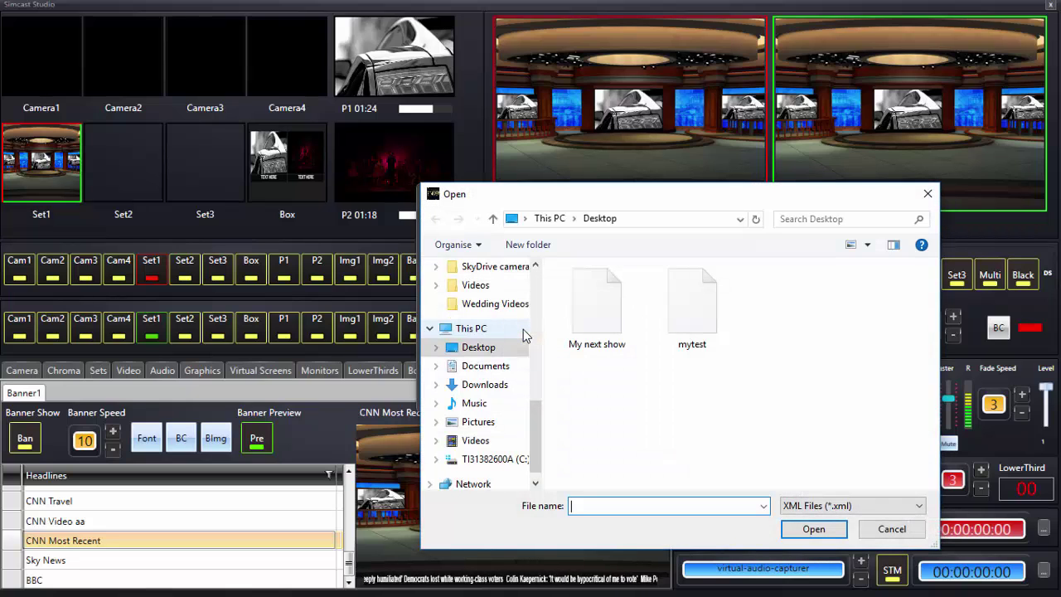
{"action": "double_click", "coordinate": [597, 330]}
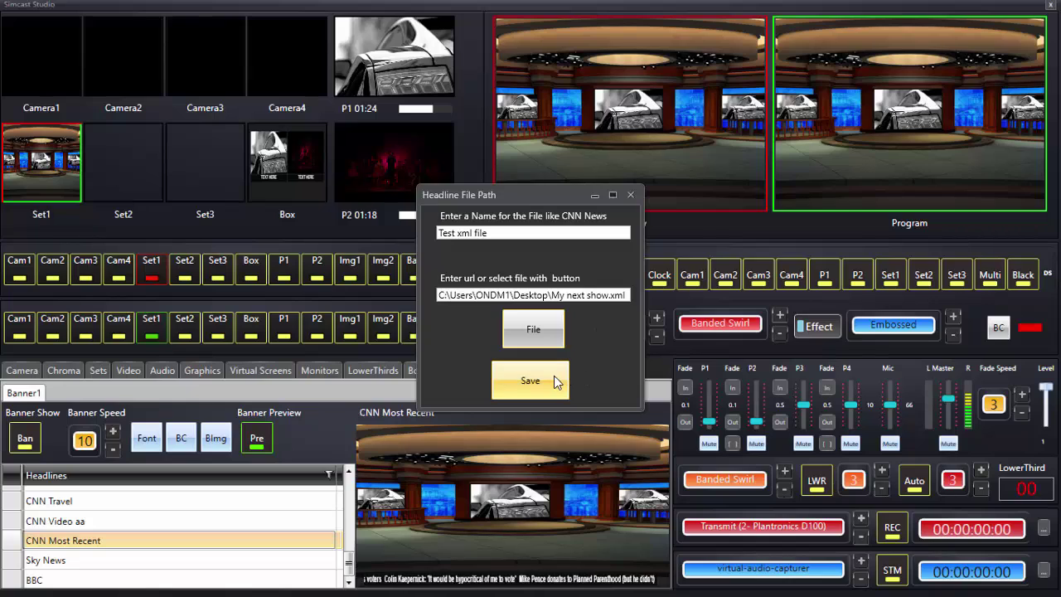
Step: Save the 'Test xml file' headline entry and preview its scrolling banner
{"action": "left_click", "coordinate": [554, 380]}
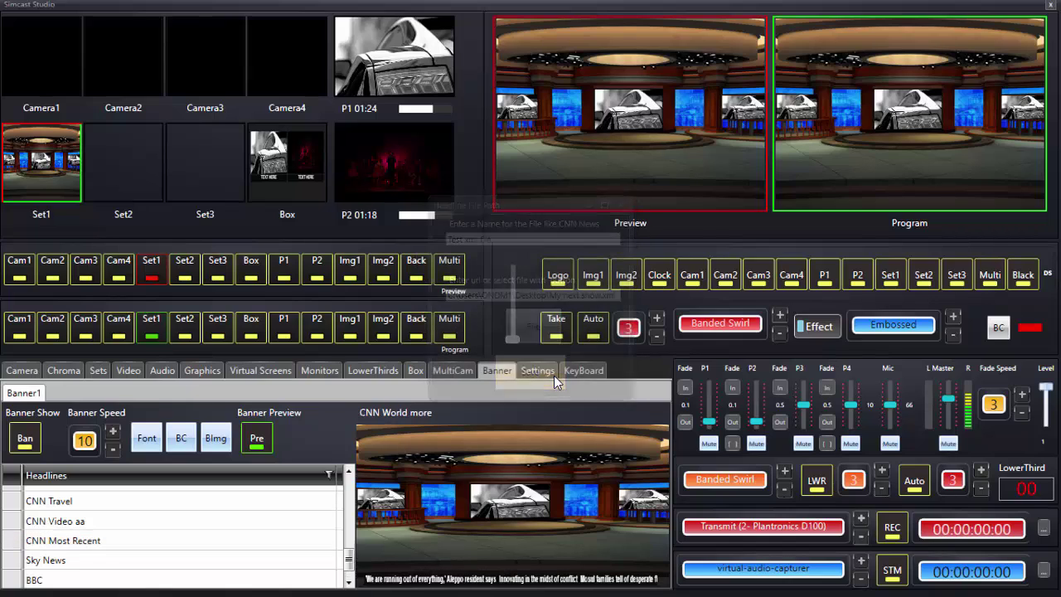
{"action": "scroll", "coordinate": [124, 550], "scroll_direction": "down", "scroll_amount": 1}
{"action": "left_click", "coordinate": [65, 587]}
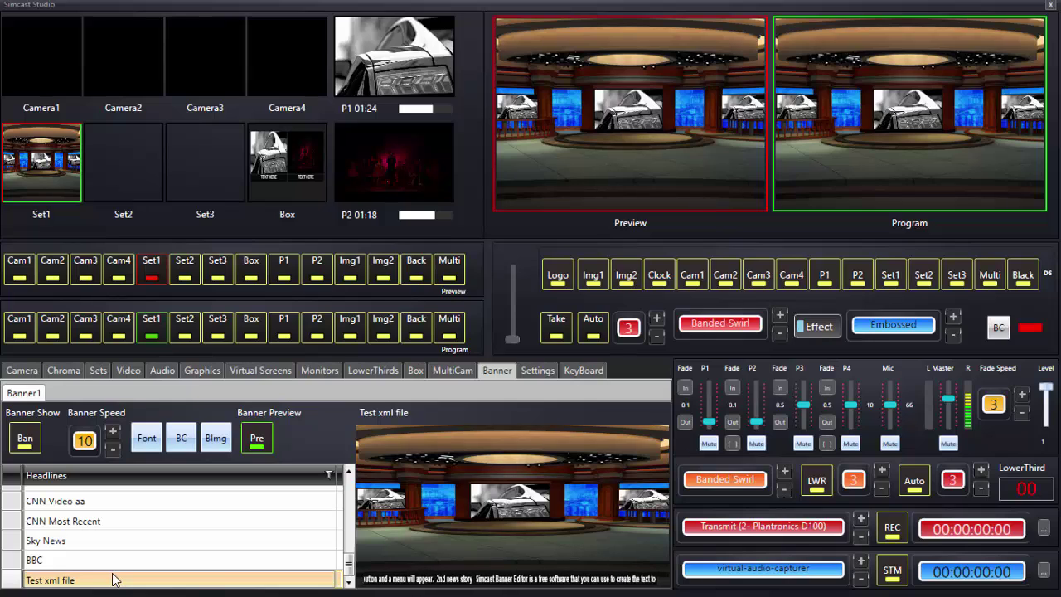
Step: Rename the 'Test xml file' entry to 'Test is enough', save it, and preview it
{"action": "right_click", "coordinate": [114, 579]}
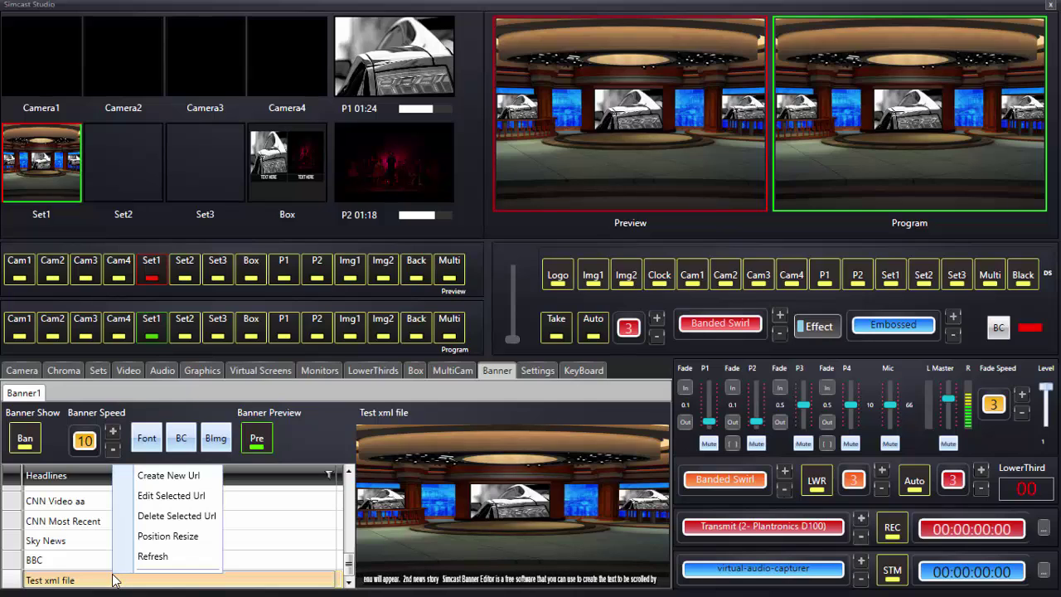
{"action": "left_click", "coordinate": [171, 496]}
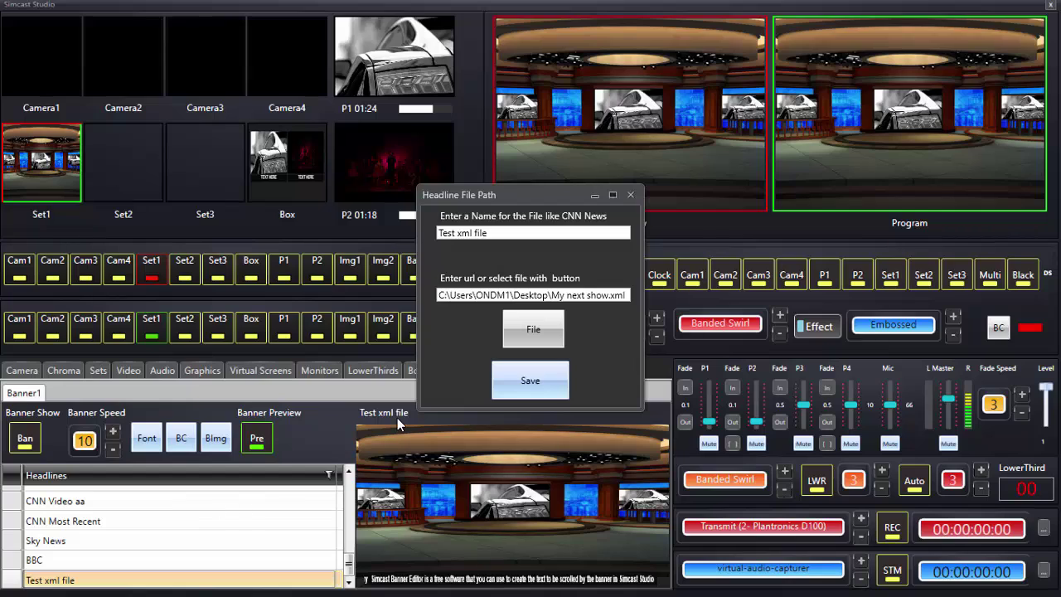
{"action": "left_click", "coordinate": [520, 232]}
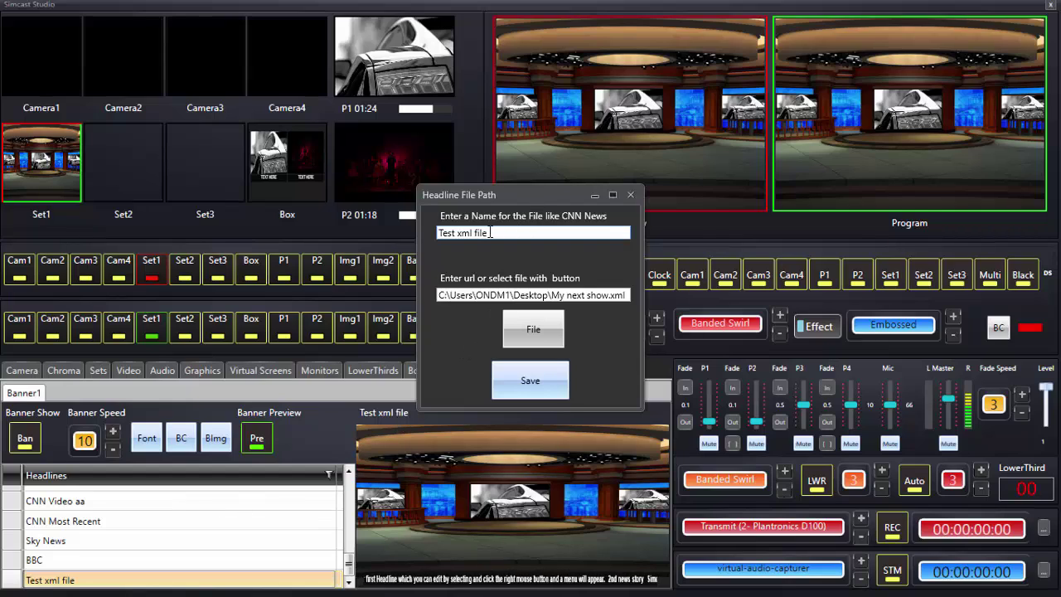
{"action": "left_click_drag", "start_coordinate": [461, 233], "coordinate": [512, 242]}
{"action": "key", "text": "BackSpace"}
{"action": "key", "text": "BackSpace"}
{"action": "type", "text": "is enough"}
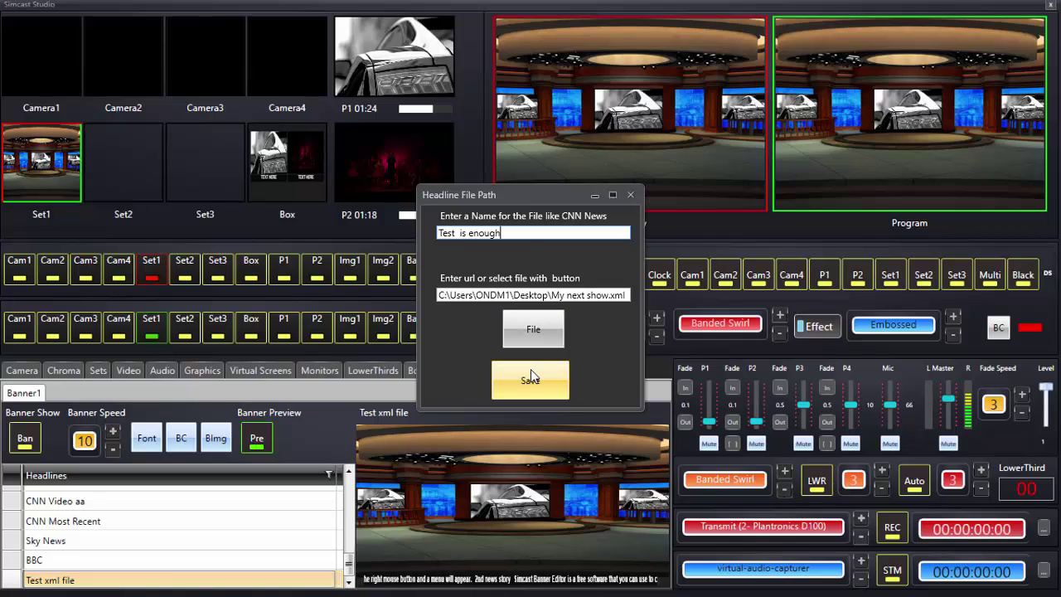
{"action": "left_click", "coordinate": [531, 380]}
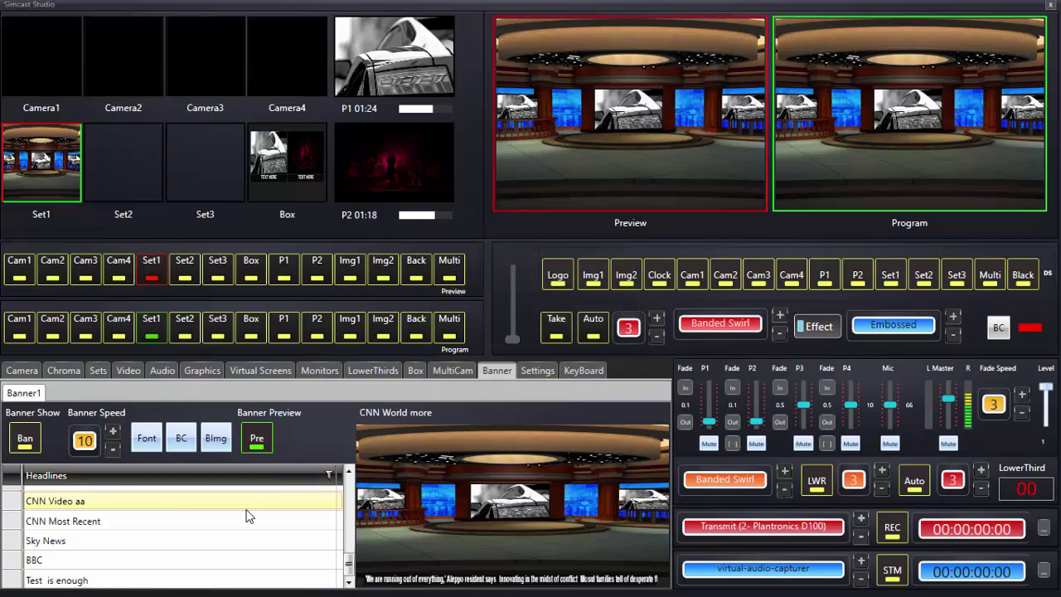
{"action": "left_click", "coordinate": [160, 581]}
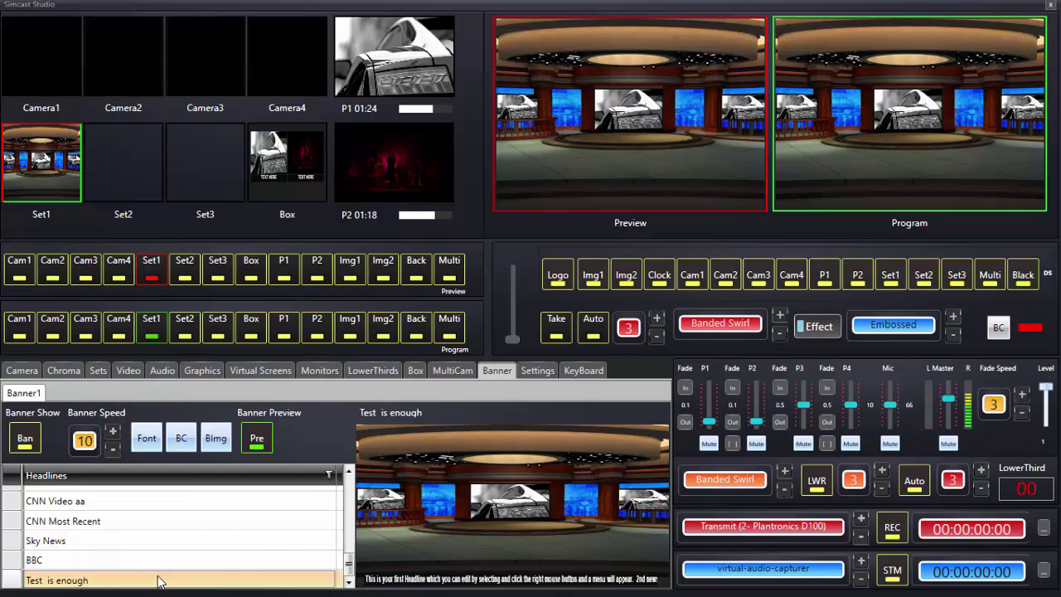
Step: Bring up the context menu for the 'Test is enough' headline row
{"action": "right_click", "coordinate": [160, 580]}
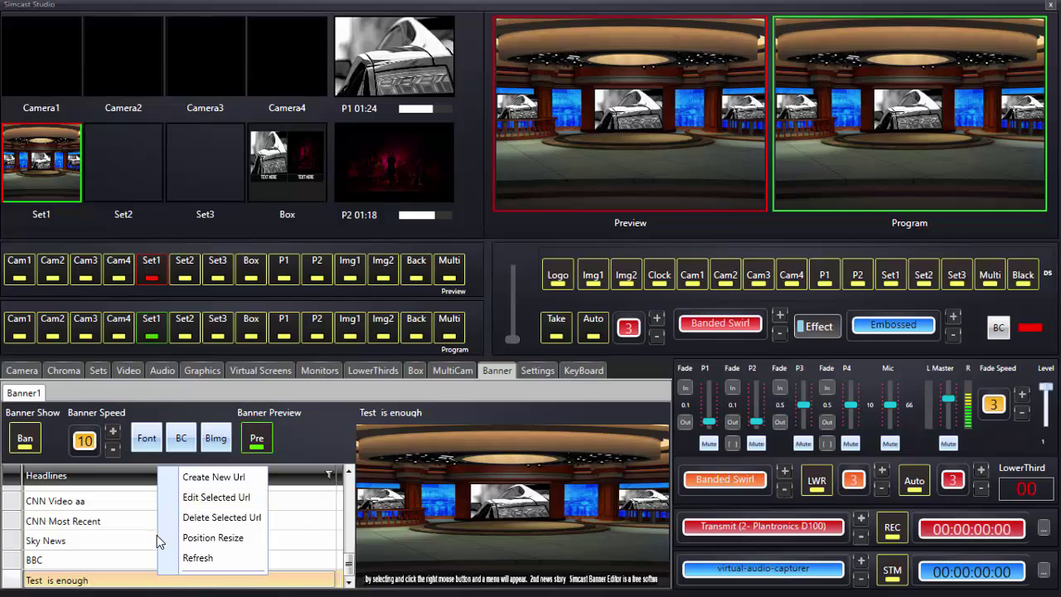
Step: In Positioner, move the 1800 by 80 banner up to X -31.05, Y 387.85
{"action": "left_click", "coordinate": [199, 543]}
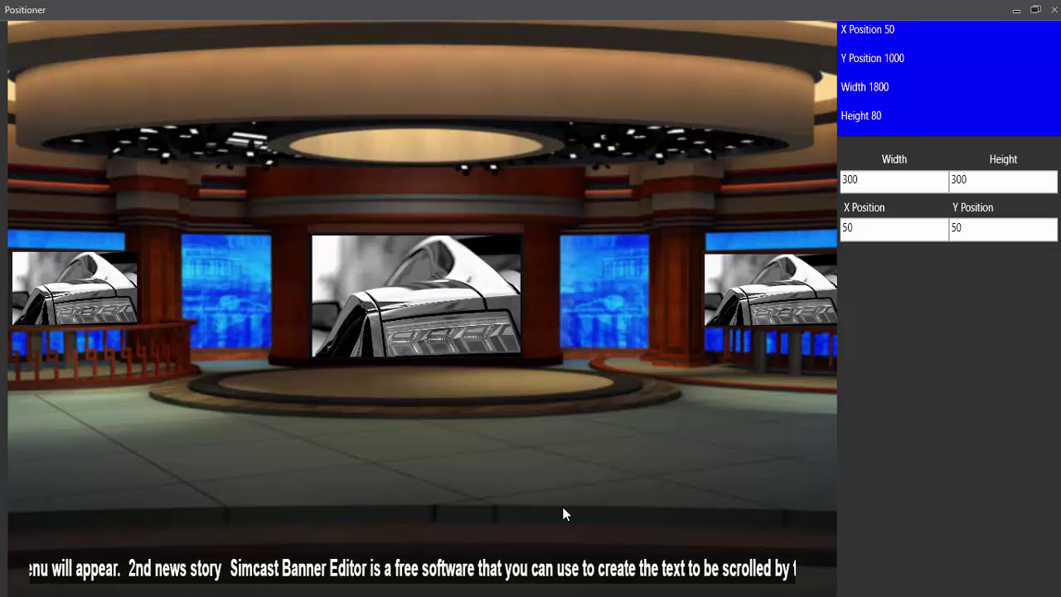
{"action": "left_click_drag", "start_coordinate": [518, 571], "coordinate": [503, 223]}
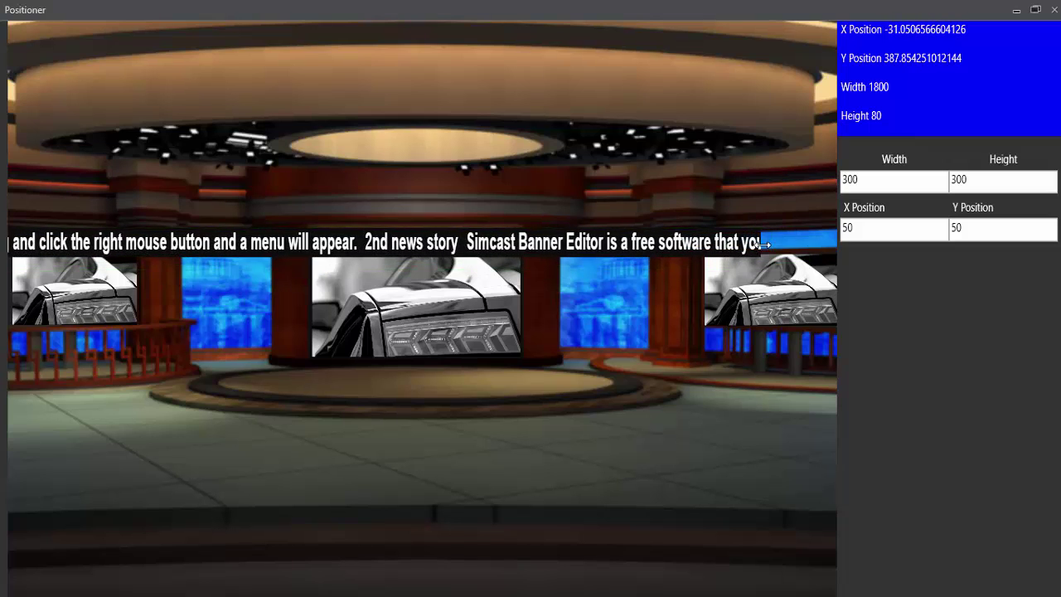
{"action": "key", "text": "super"}
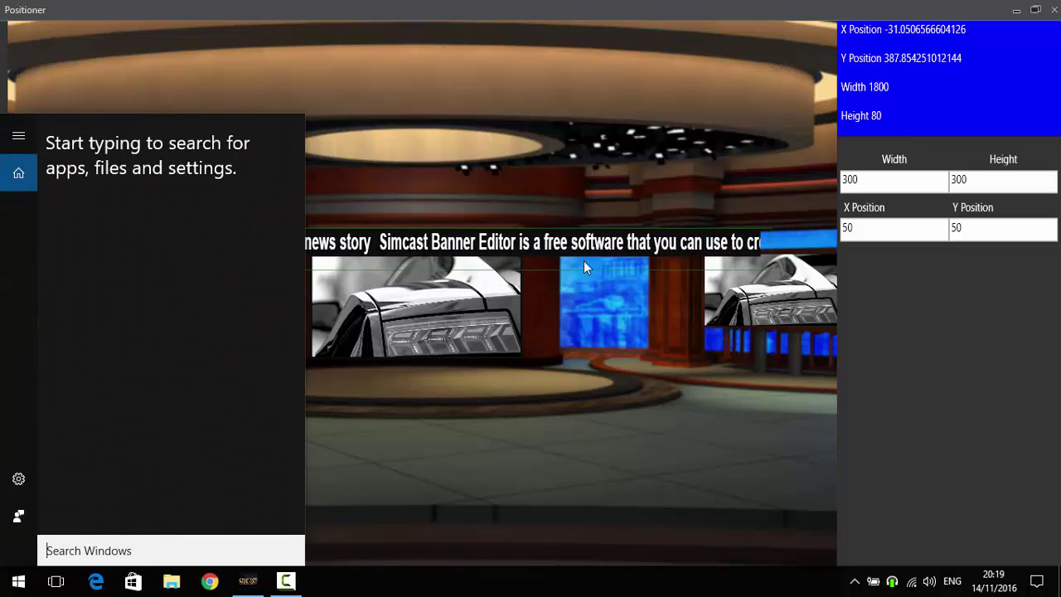
{"action": "left_click", "coordinate": [584, 255]}
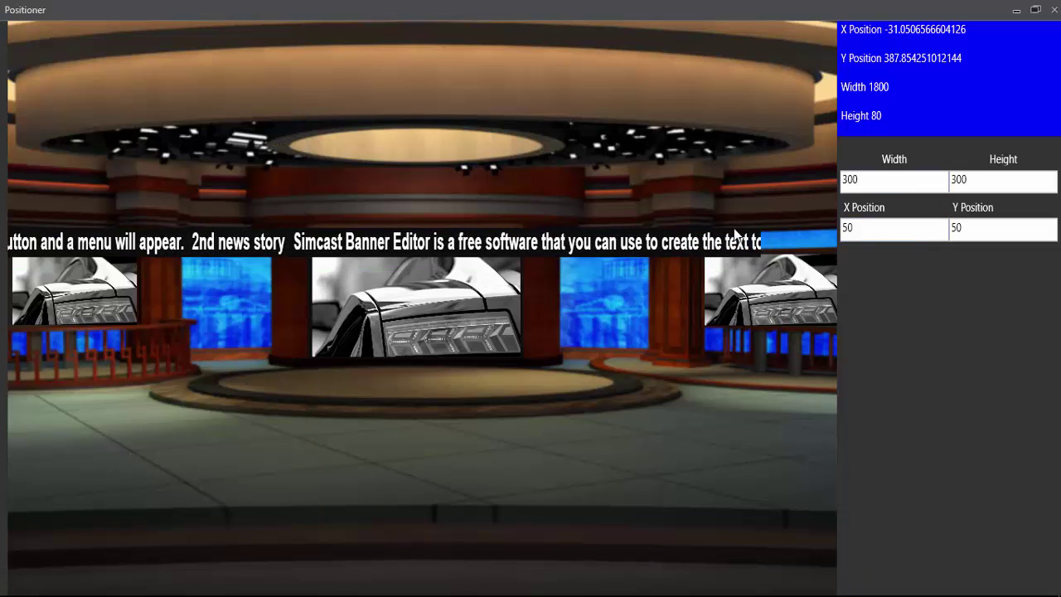
Step: Resize the banner to 914 by 202 and move it near the top, at X 235.52, Y 49.72
{"action": "left_click_drag", "start_coordinate": [767, 241], "coordinate": [378, 240]}
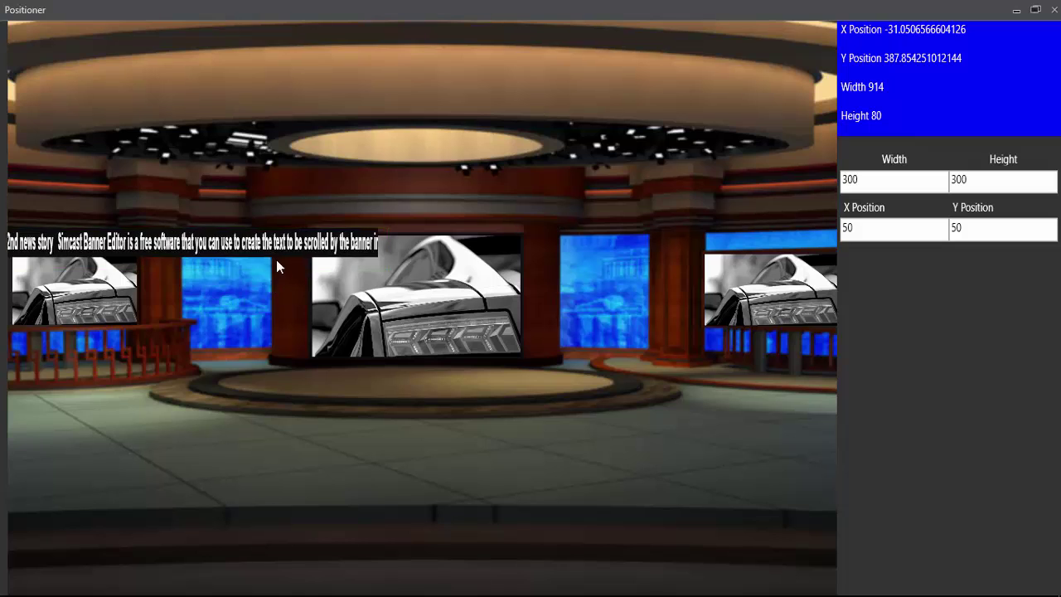
{"action": "left_click_drag", "start_coordinate": [279, 255], "coordinate": [369, 169]}
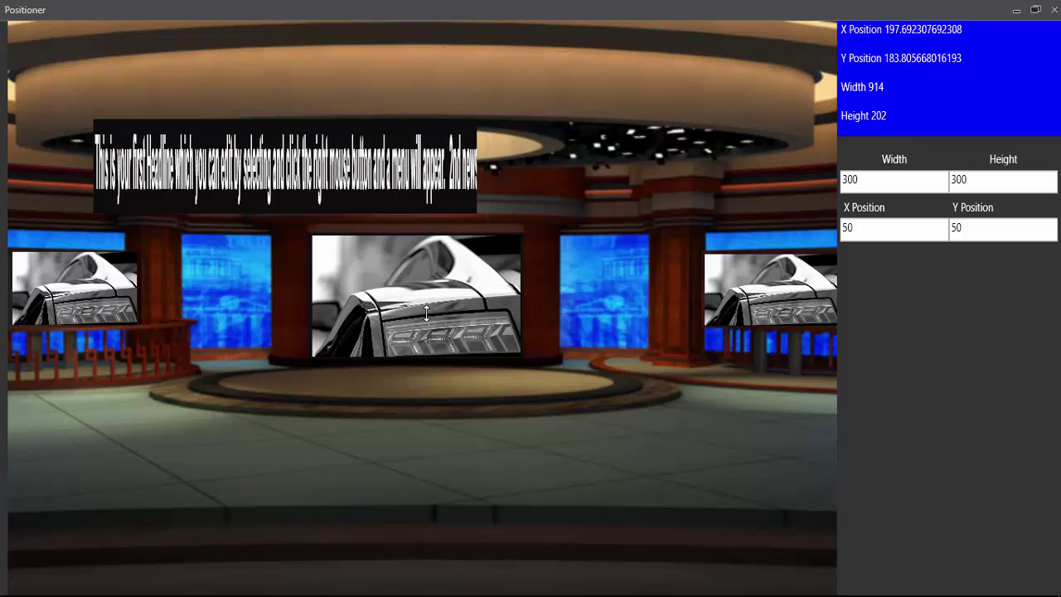
{"action": "left_click_drag", "start_coordinate": [370, 172], "coordinate": [387, 99]}
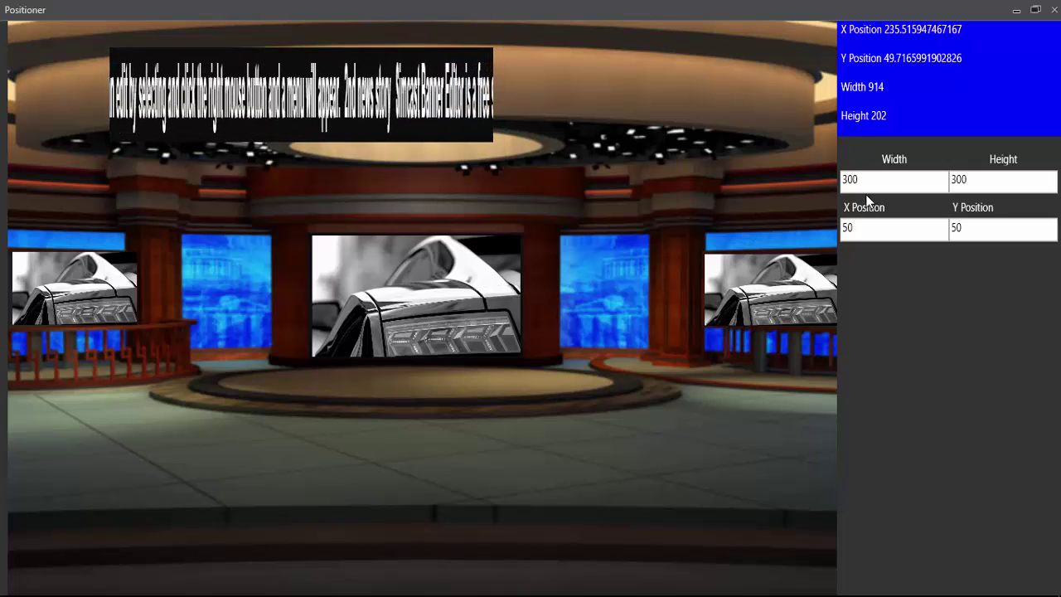
{"action": "left_click_drag", "start_coordinate": [865, 176], "coordinate": [813, 186]}
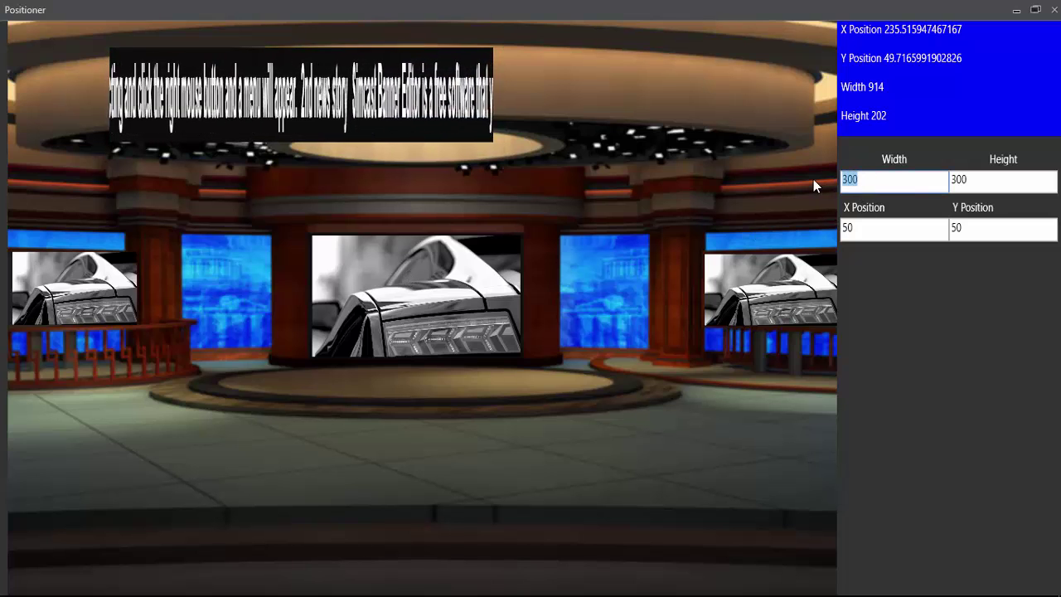